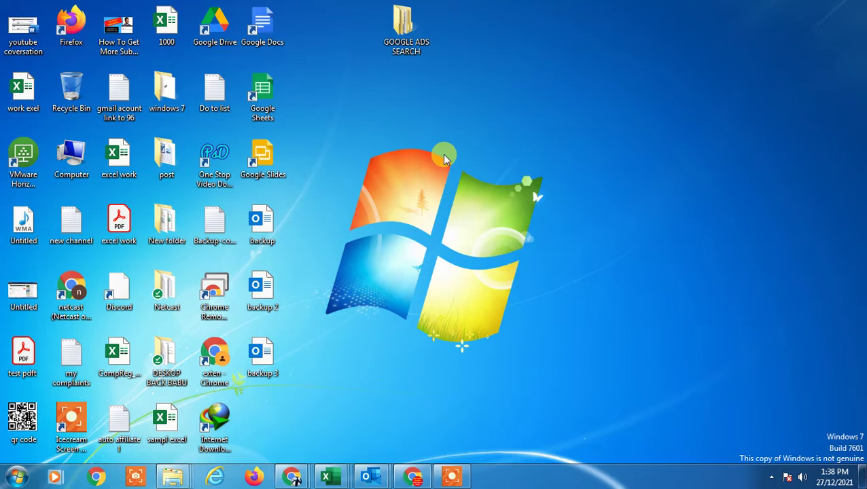
# - Refresh the Windows 7 desktop from its right-click menu
pyautogui.rightClick(504, 58)
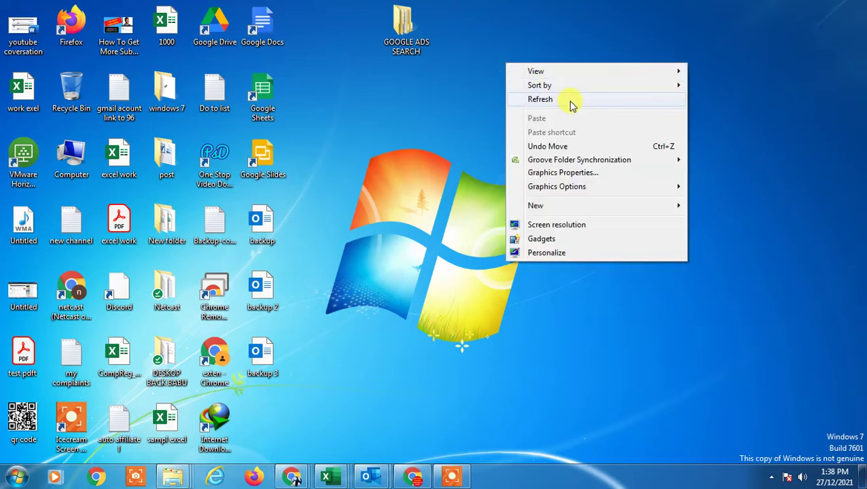
pyautogui.click(570, 100)
# - Search Google for 'grammarly' in a new browser tab and scroll through the results
pyautogui.click(412, 477)
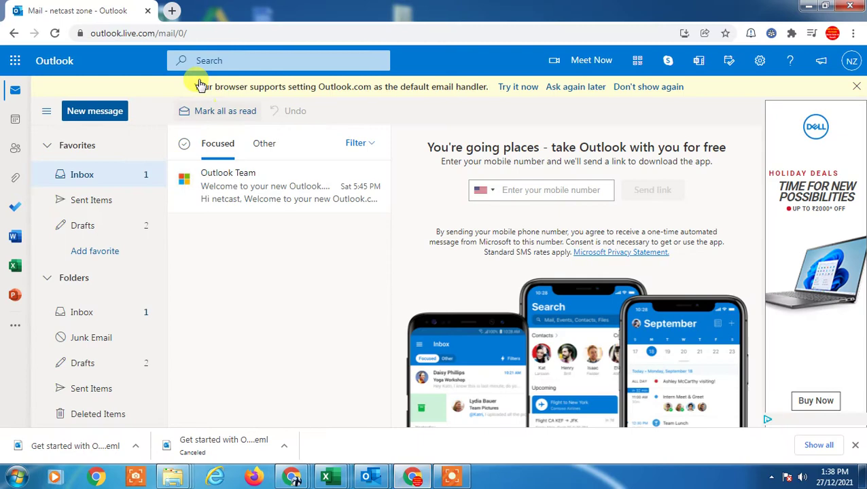
pyautogui.click(170, 10)
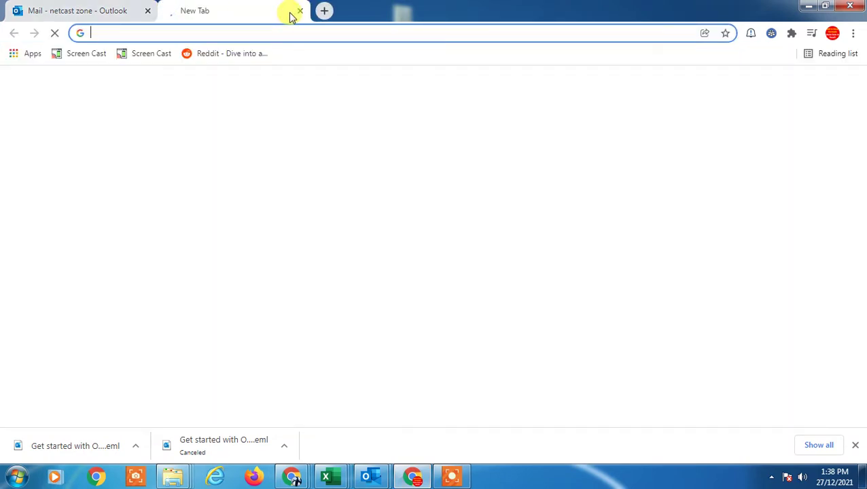
pyautogui.write('gra')
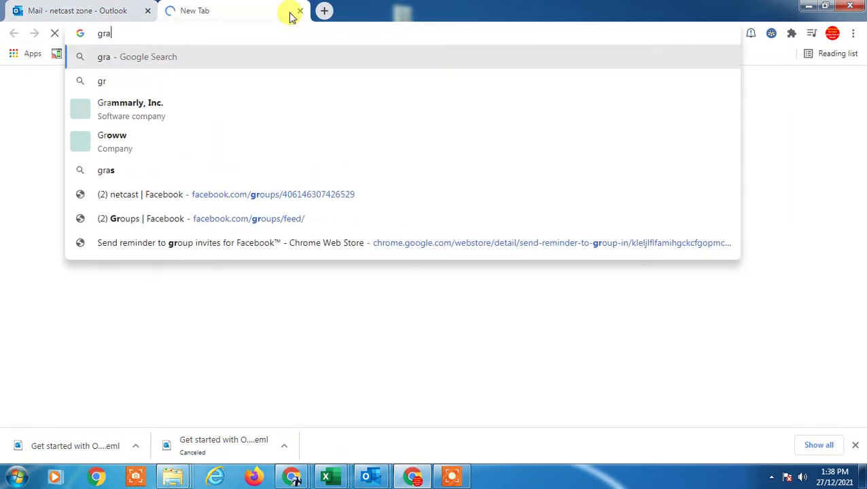
pyautogui.write('mm')
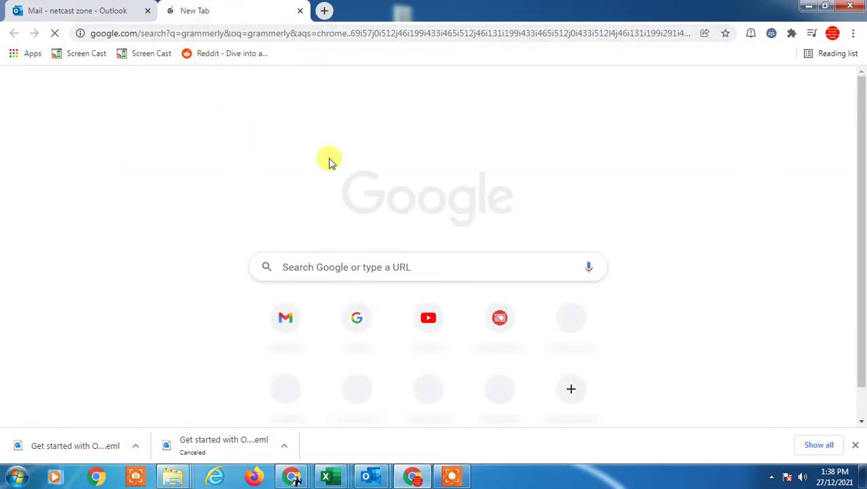
pyautogui.click(257, 33)
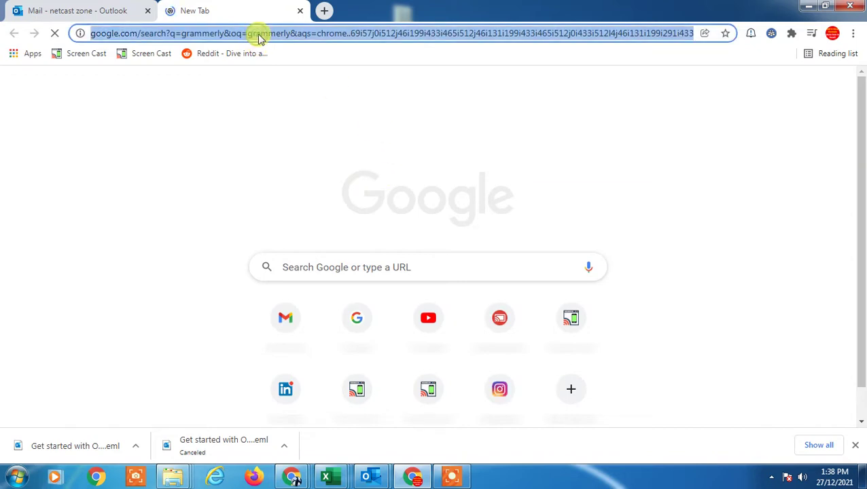
pyautogui.write('gram')
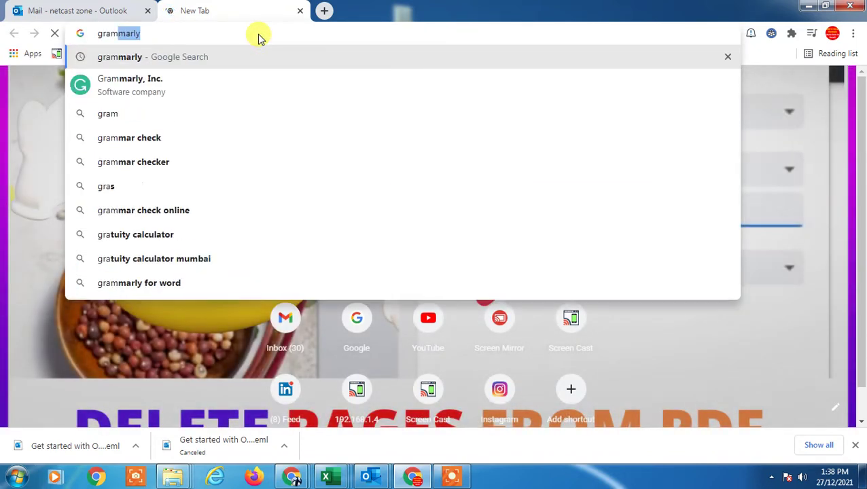
pyautogui.write('marly')
pyautogui.press('Return')
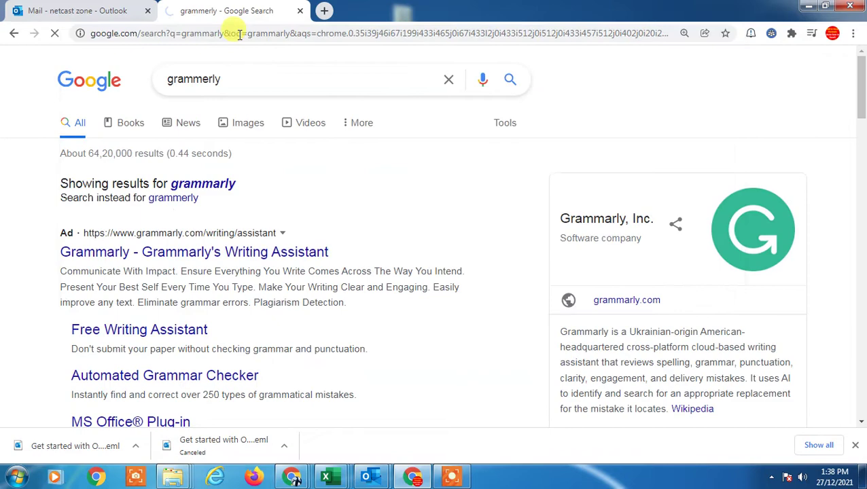
pyautogui.scroll(-3, 248, 253)
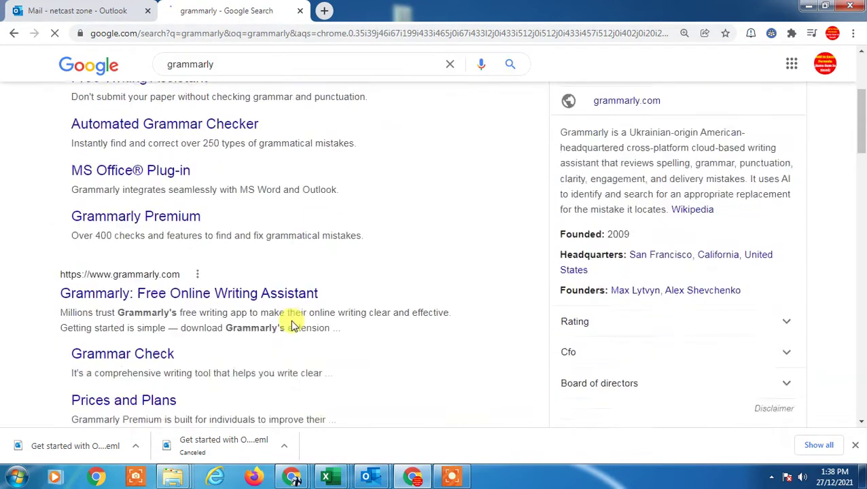
pyautogui.scroll(-3, 204, 285)
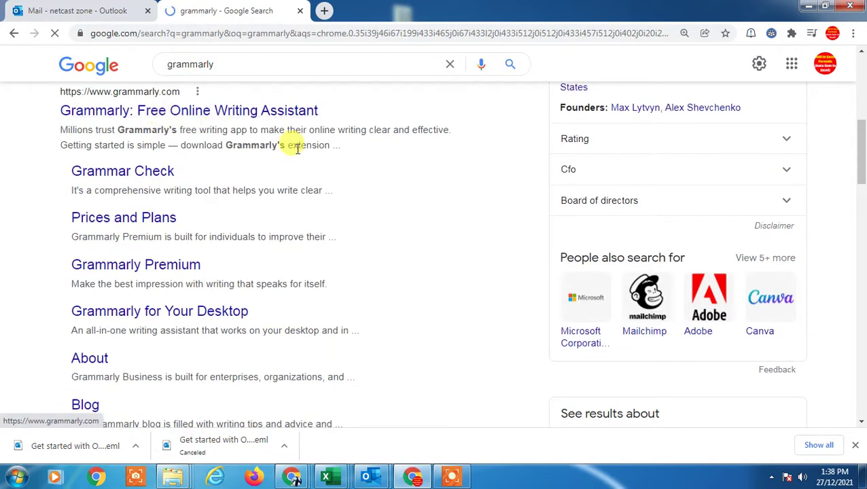
pyautogui.scroll(2, 312, 190)
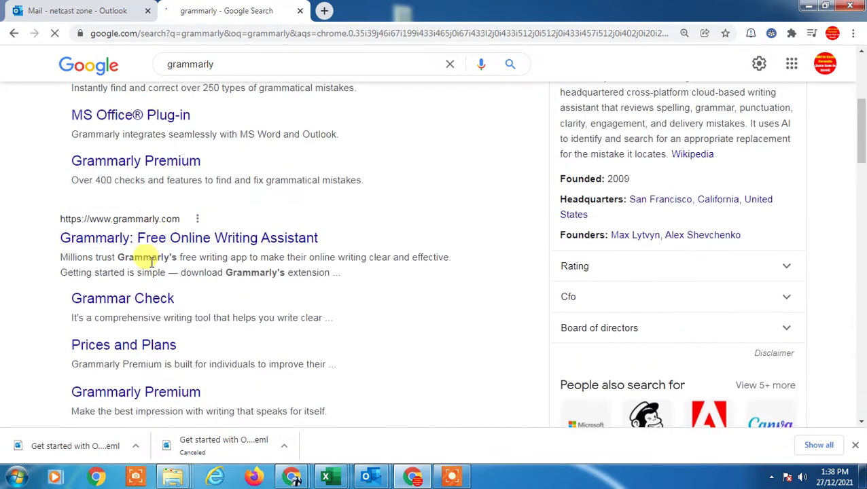
# - Open grammarly.com from the results, let the installer download, and close the downloads bar
pyautogui.click(151, 245)
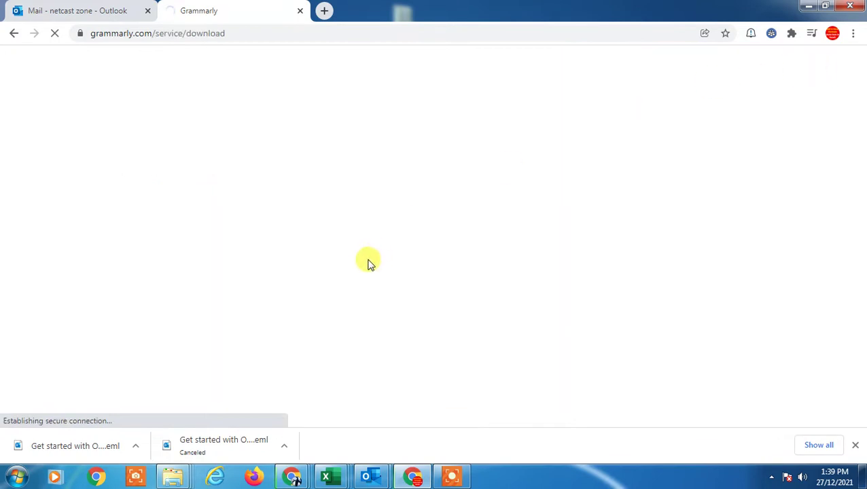
pyautogui.click(13, 33)
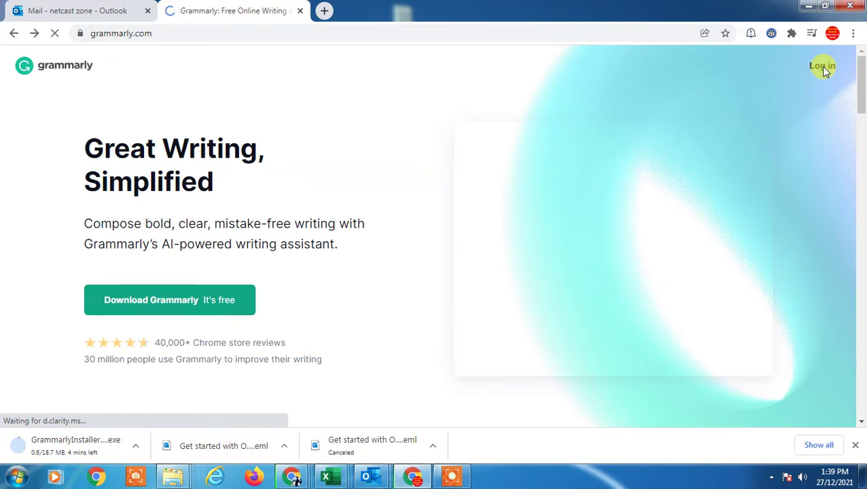
pyautogui.click(855, 446)
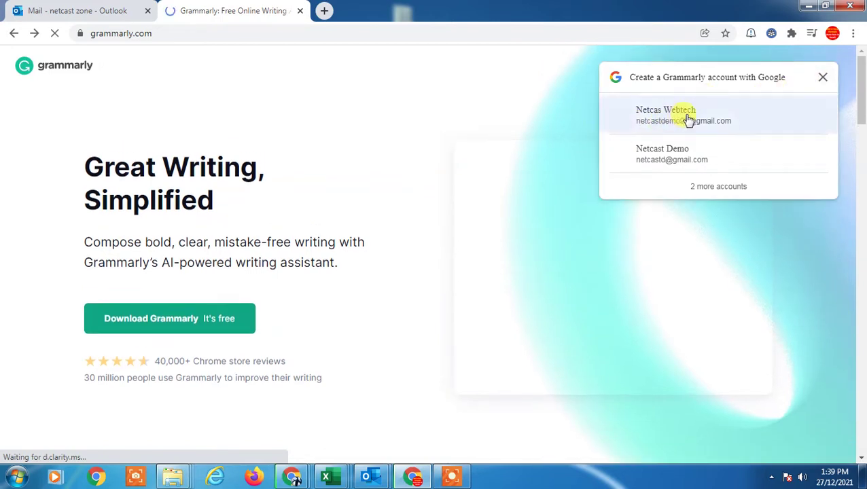
# - Sign up for a free Grammarly account with the Google account and agree to the terms
pyautogui.click(683, 161)
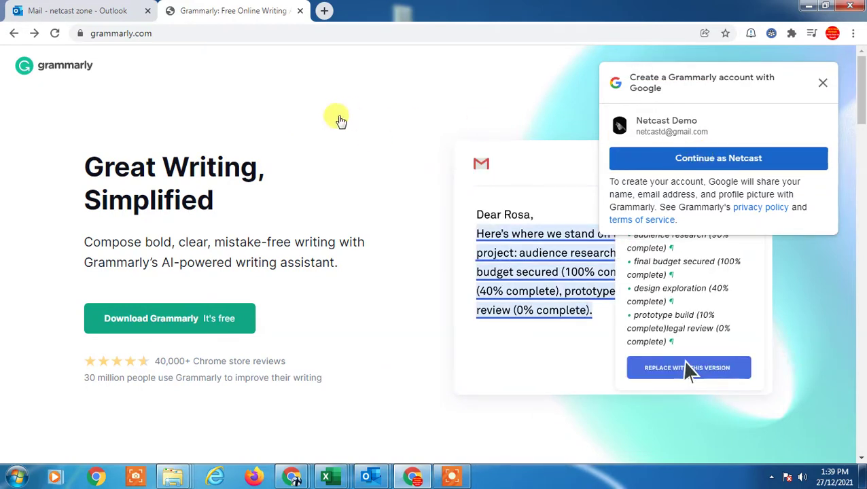
pyautogui.click(709, 157)
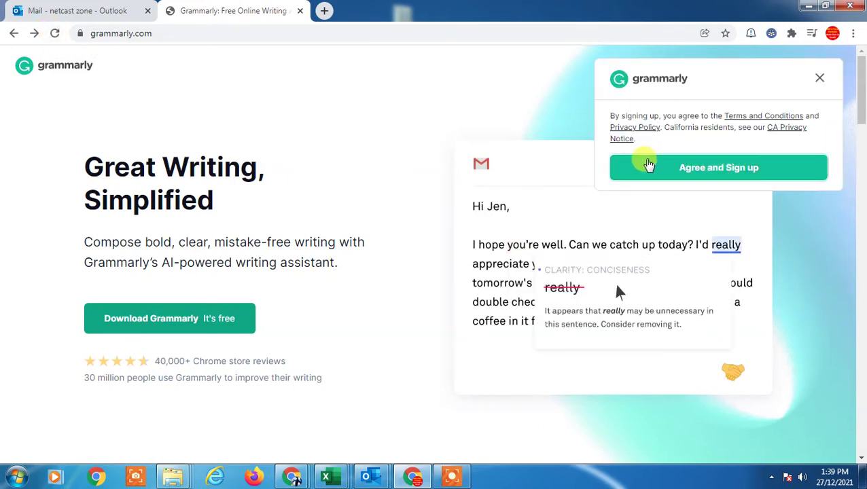
pyautogui.click(680, 168)
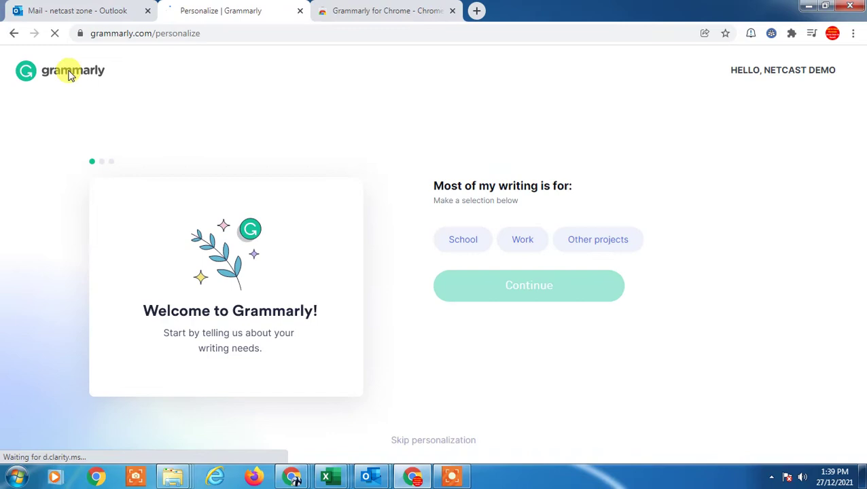
# - Answer that writing is mostly for School, with graduation year 2022
pyautogui.click(476, 245)
pyautogui.click(518, 288)
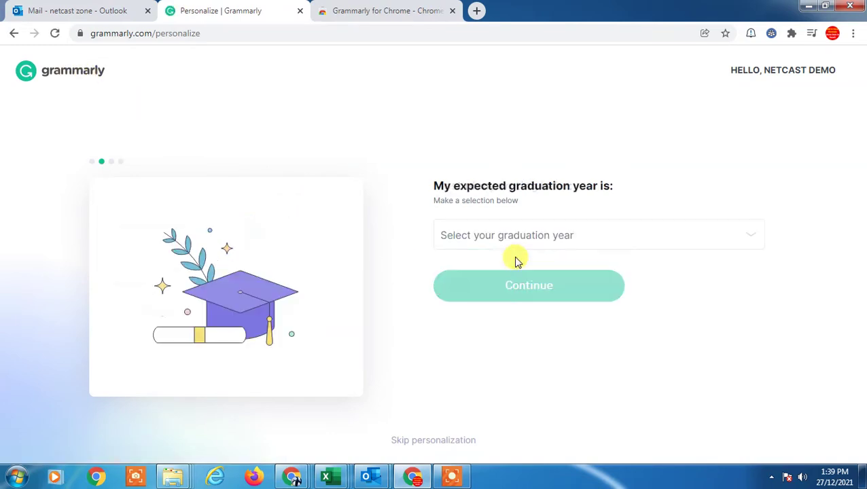
pyautogui.click(518, 236)
pyautogui.click(473, 288)
pyautogui.click(509, 278)
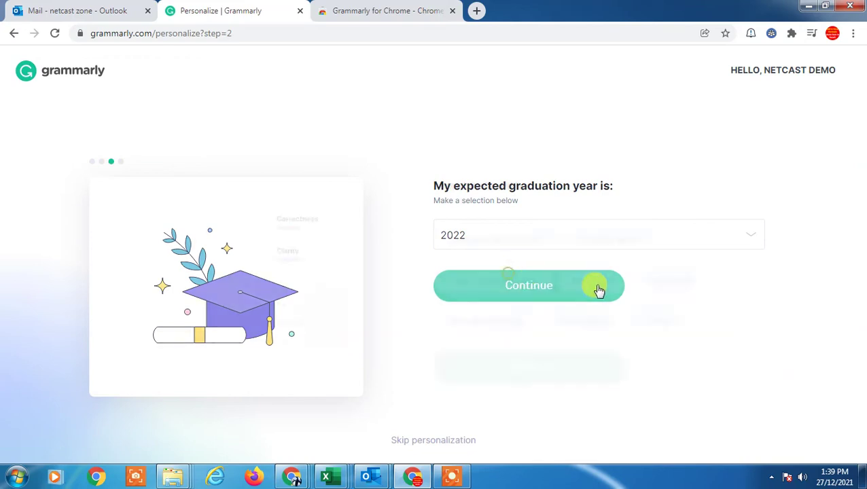
# - Request help with Spelling and grammar and flag the Angry tone, then continue free
pyautogui.click(507, 240)
pyautogui.click(535, 360)
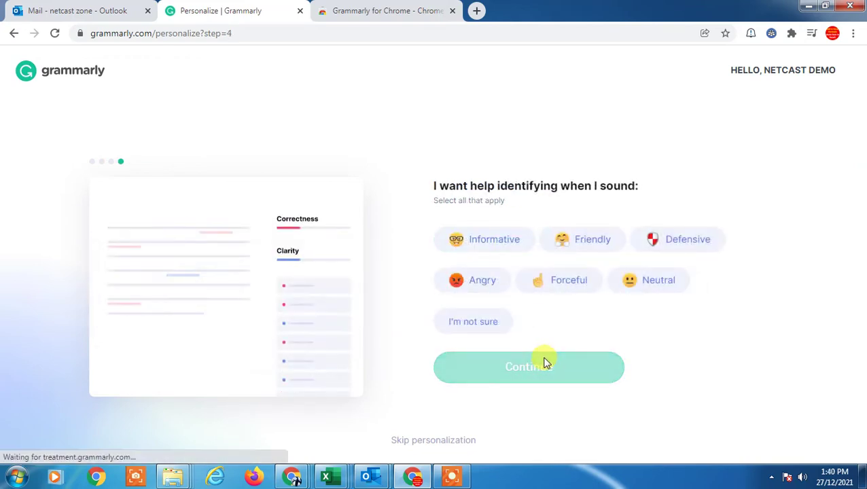
pyautogui.click(493, 290)
pyautogui.click(549, 367)
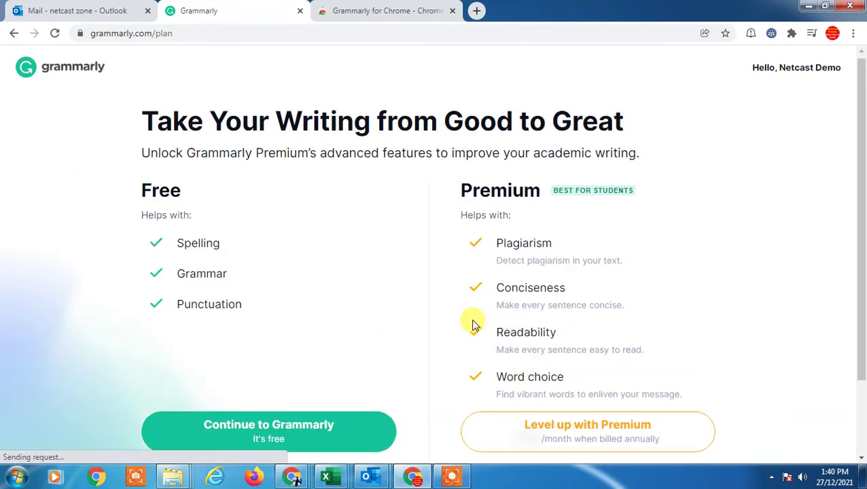
pyautogui.scroll(-2, 408, 333)
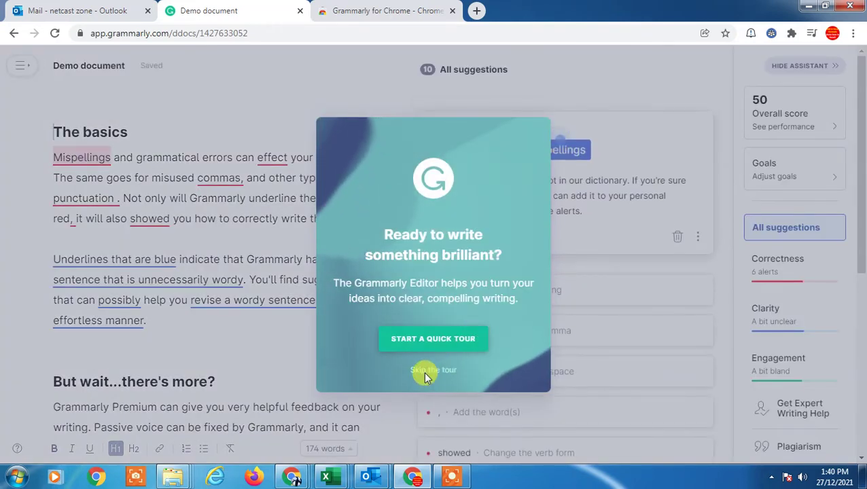
# - Skip the Demo document tour and go back to the My Grammarly dashboard
pyautogui.click(426, 372)
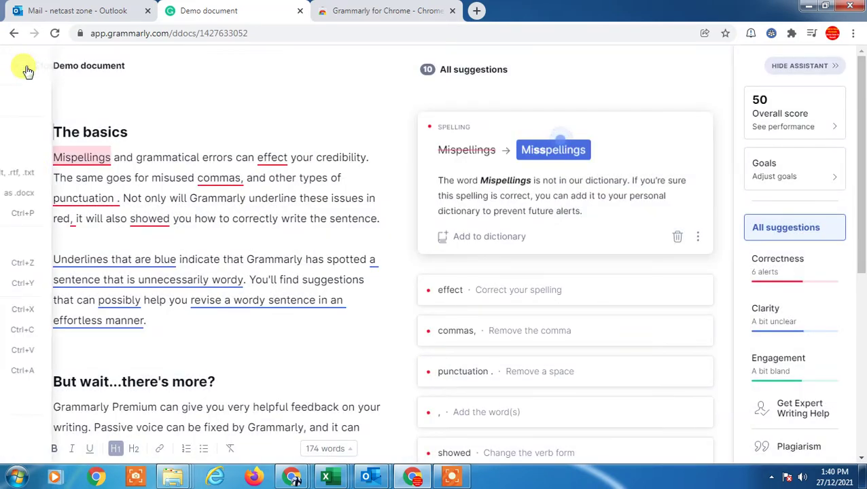
pyautogui.click(23, 68)
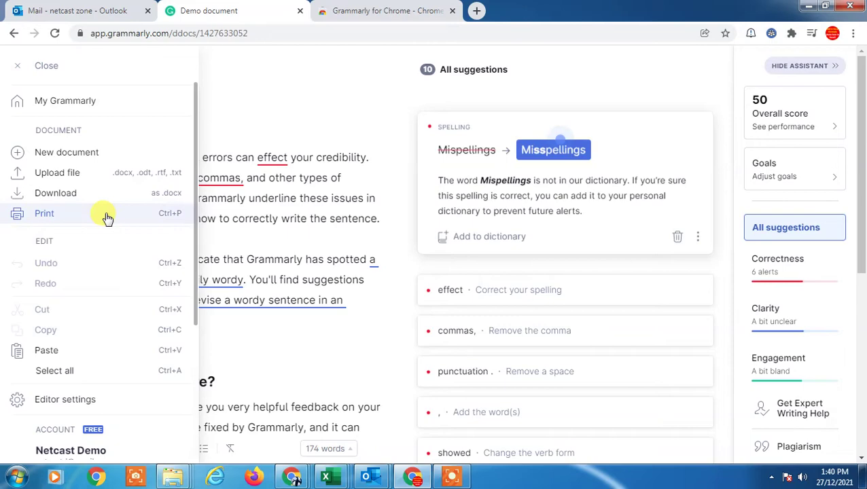
pyautogui.scroll(-1, 109, 204)
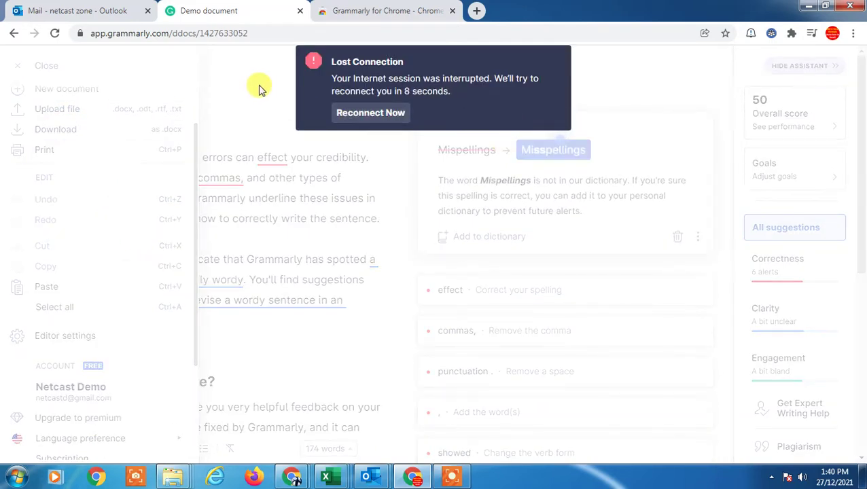
pyautogui.click(109, 98)
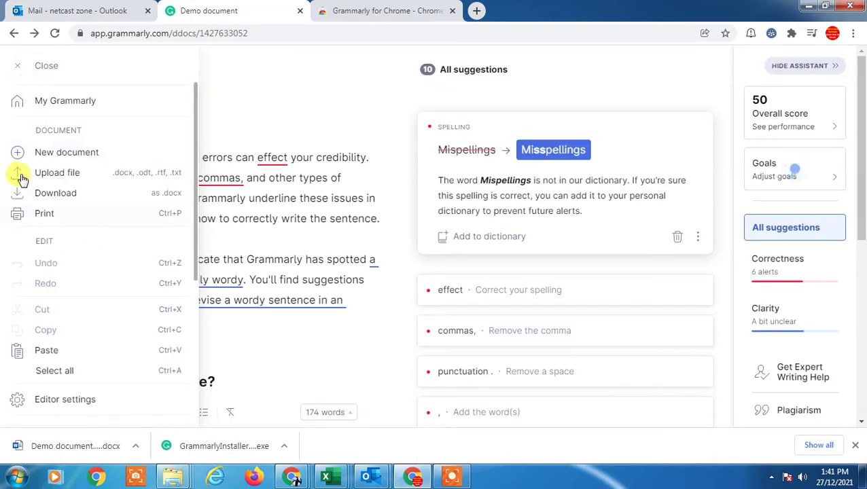
pyautogui.click(65, 102)
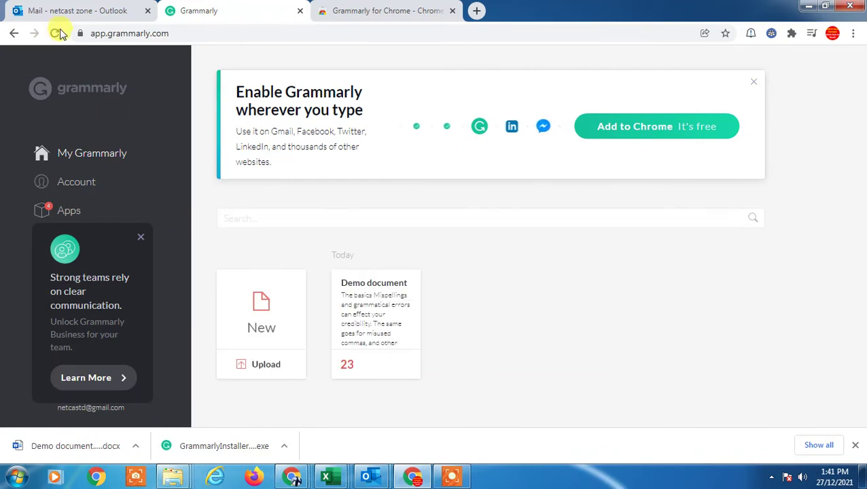
# - Open the Apps page and review the Windows, iPhone/iPad and Android app listings
pyautogui.click(66, 221)
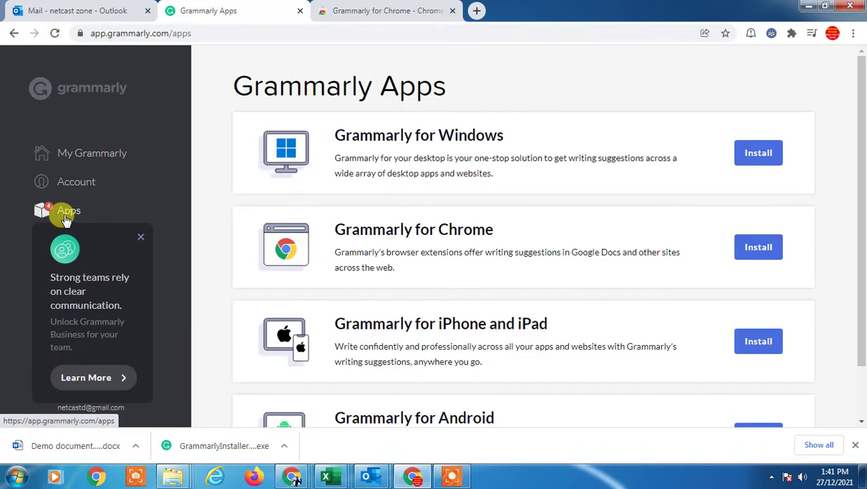
pyautogui.scroll(-2, 544, 234)
pyautogui.scroll(2, 557, 243)
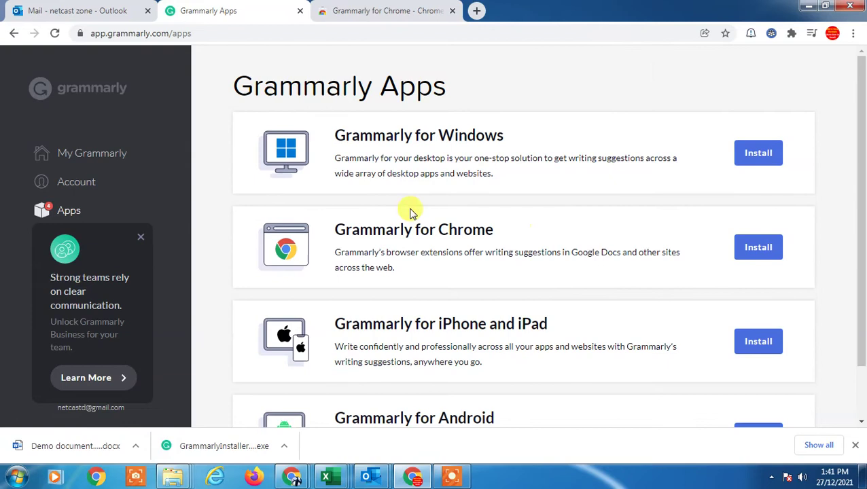
pyautogui.moveTo(345, 136); pyautogui.dragTo(503, 135)
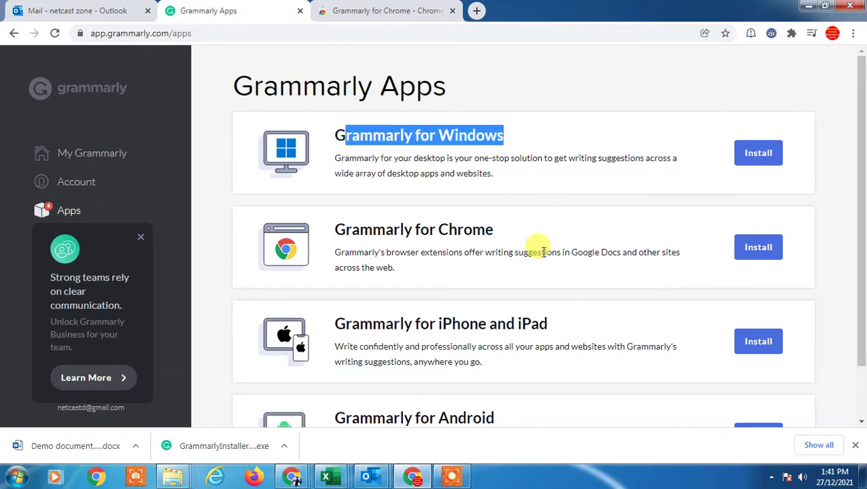
pyautogui.scroll(-1, 547, 246)
pyautogui.moveTo(334, 168); pyautogui.dragTo(547, 191)
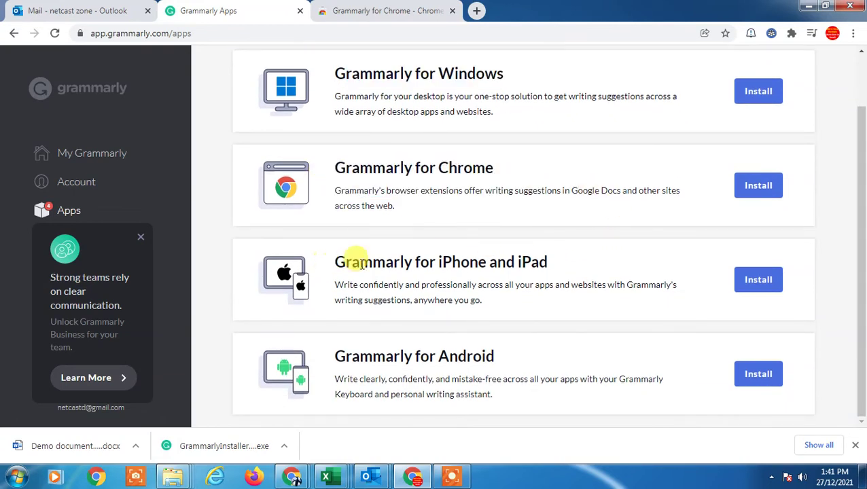
pyautogui.moveTo(354, 261); pyautogui.dragTo(631, 261)
pyautogui.moveTo(358, 355); pyautogui.dragTo(589, 347)
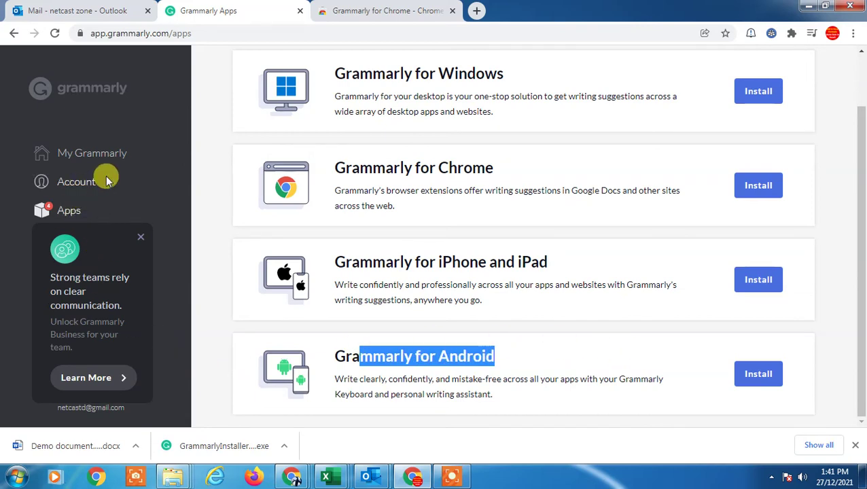
pyautogui.scroll(1, 428, 163)
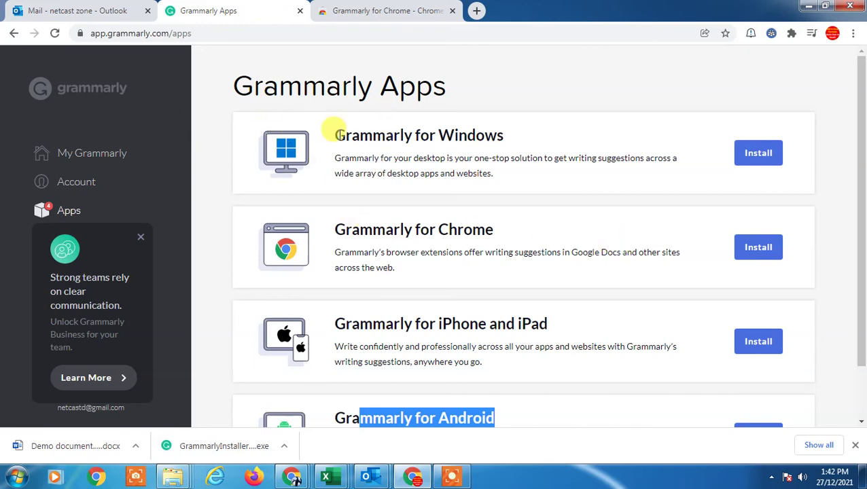
# - Download the Grammarly for Windows installer
pyautogui.moveTo(337, 134); pyautogui.dragTo(506, 135)
pyautogui.click(767, 163)
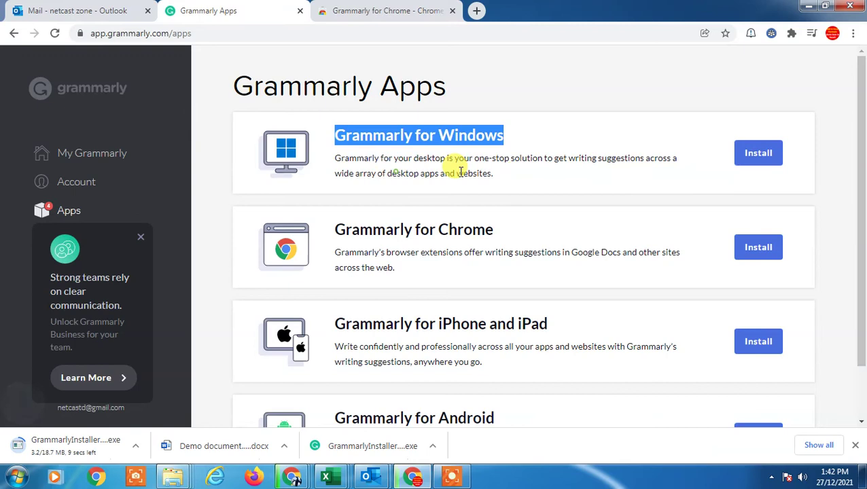
pyautogui.moveTo(396, 173); pyautogui.dragTo(458, 195)
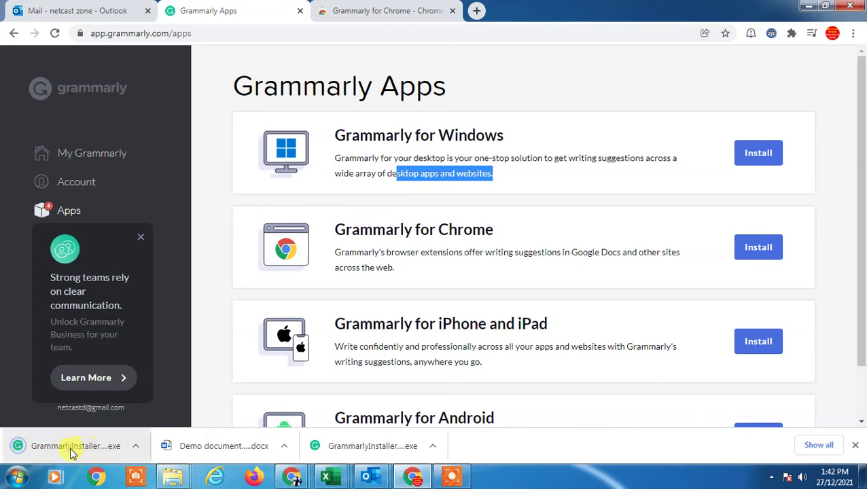
# - Run GrammarlyInstaller.exe past the security warning and return to the Grammarly Apps tab
pyautogui.click(72, 452)
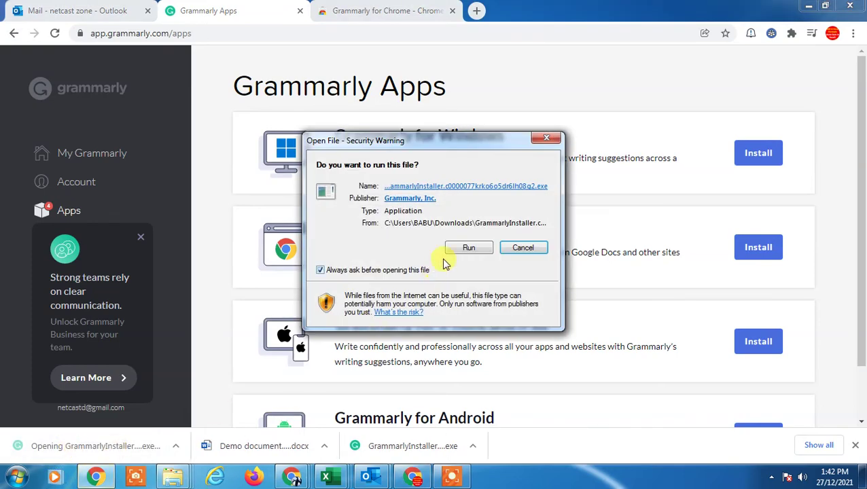
pyautogui.click(469, 248)
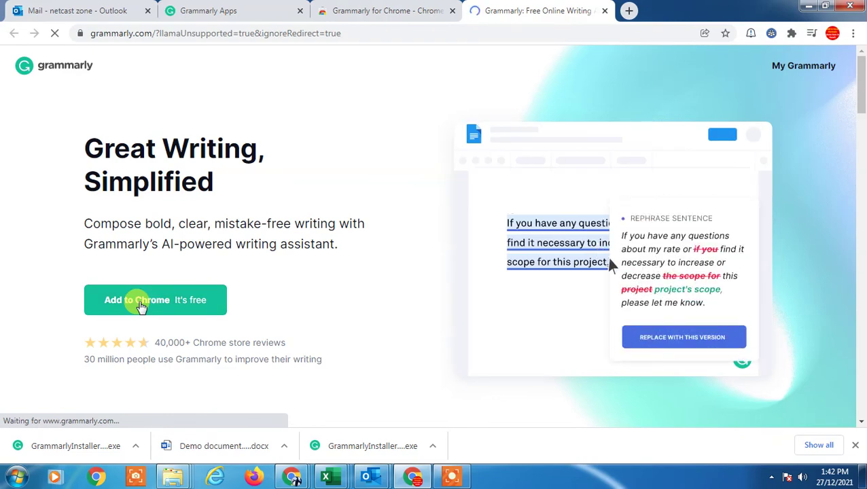
pyautogui.click(238, 12)
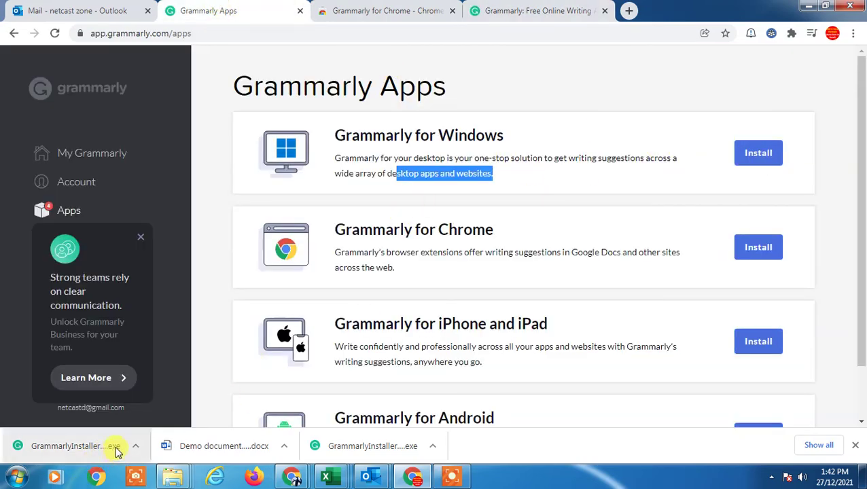
pyautogui.moveTo(369, 476)
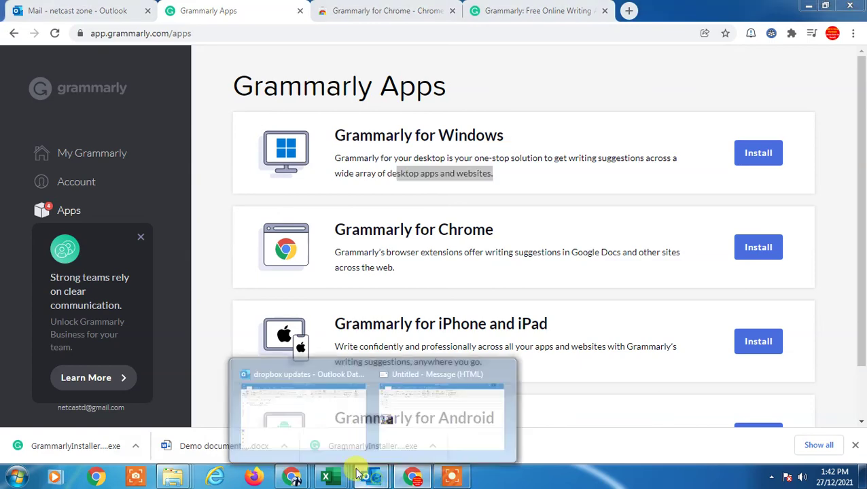
# - Close the blank Outlook draft messages and bring up the main mail window on dropbox updates
pyautogui.click(449, 410)
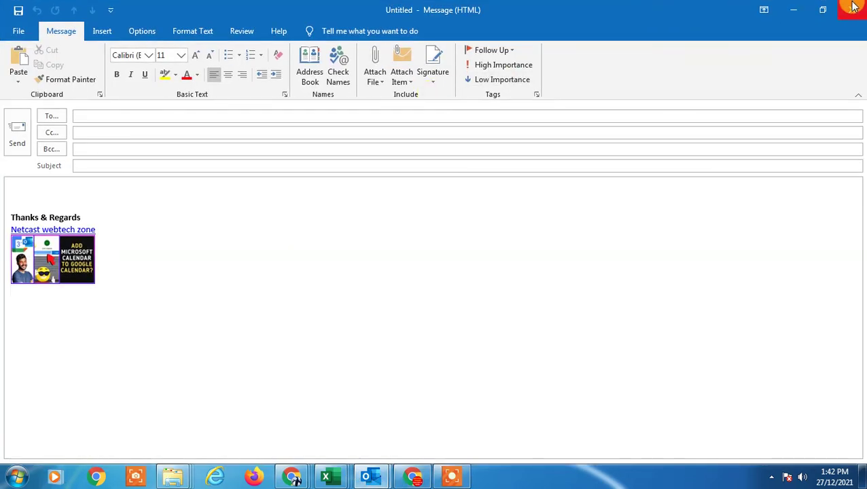
pyautogui.click(854, 7)
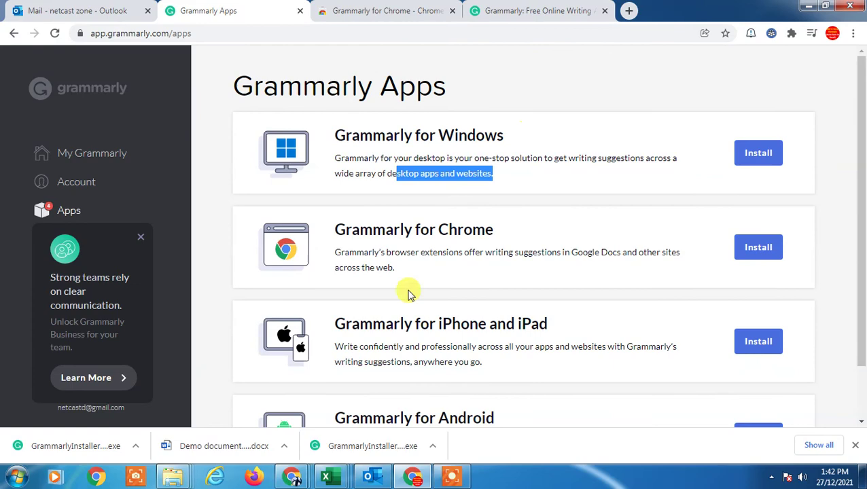
pyautogui.click(367, 477)
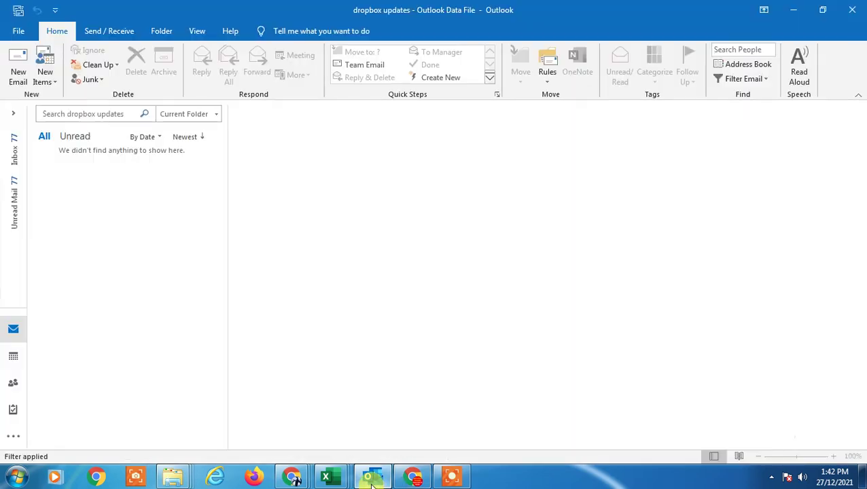
pyautogui.click(18, 31)
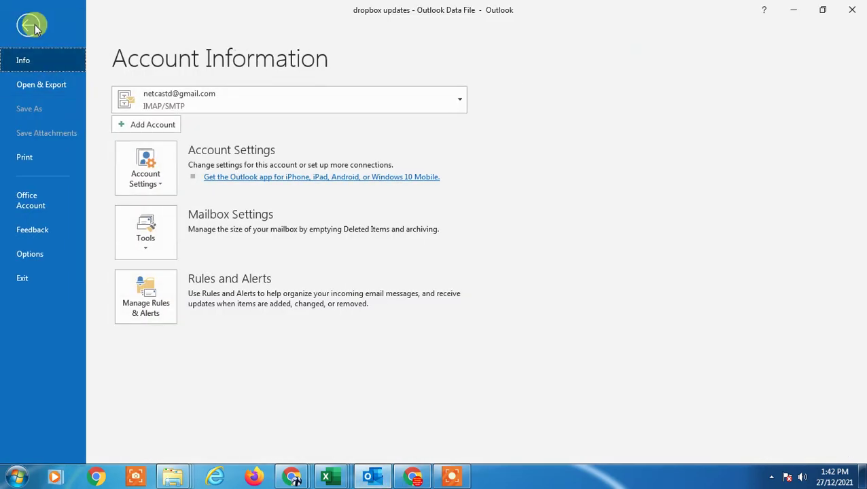
pyautogui.click(17, 19)
pyautogui.click(20, 70)
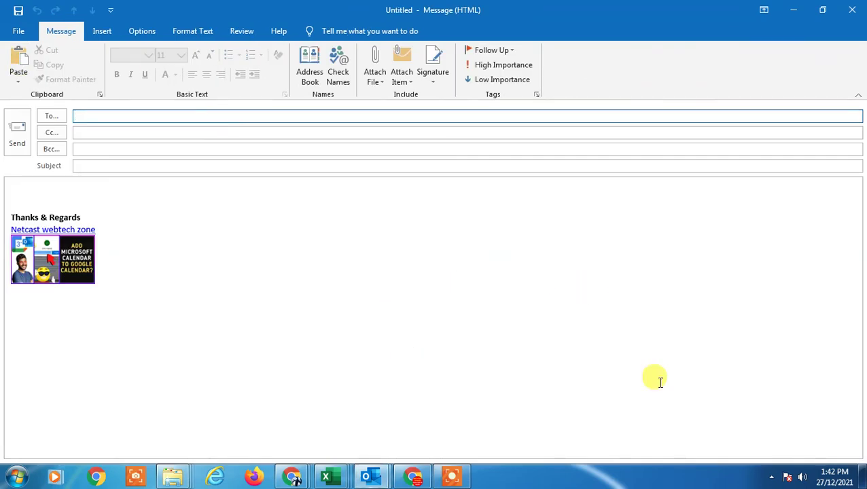
pyautogui.click(849, 8)
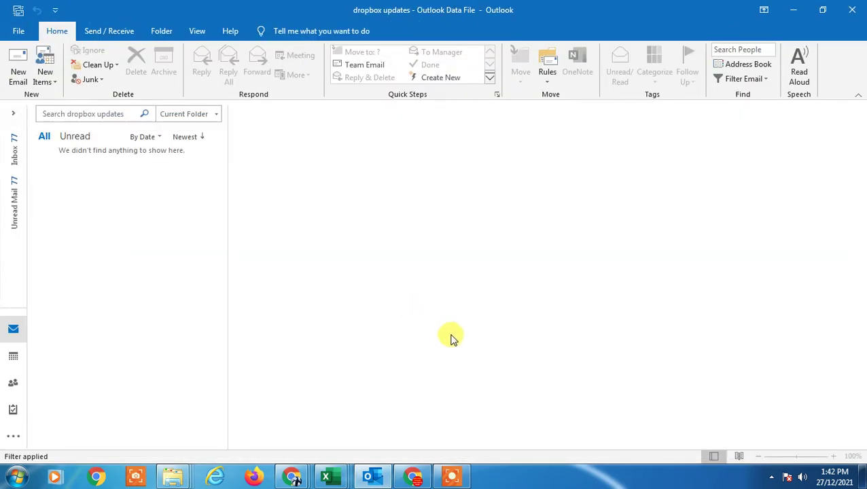